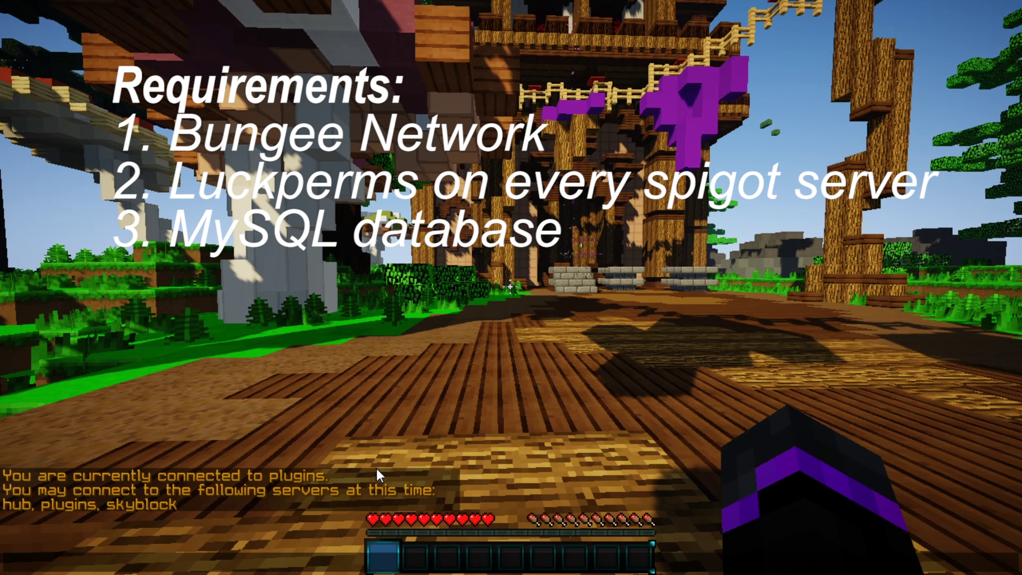
- Run /lp to confirm LuckPerms v4.4.1 is running, then run /lp listgroups
text(/lp)
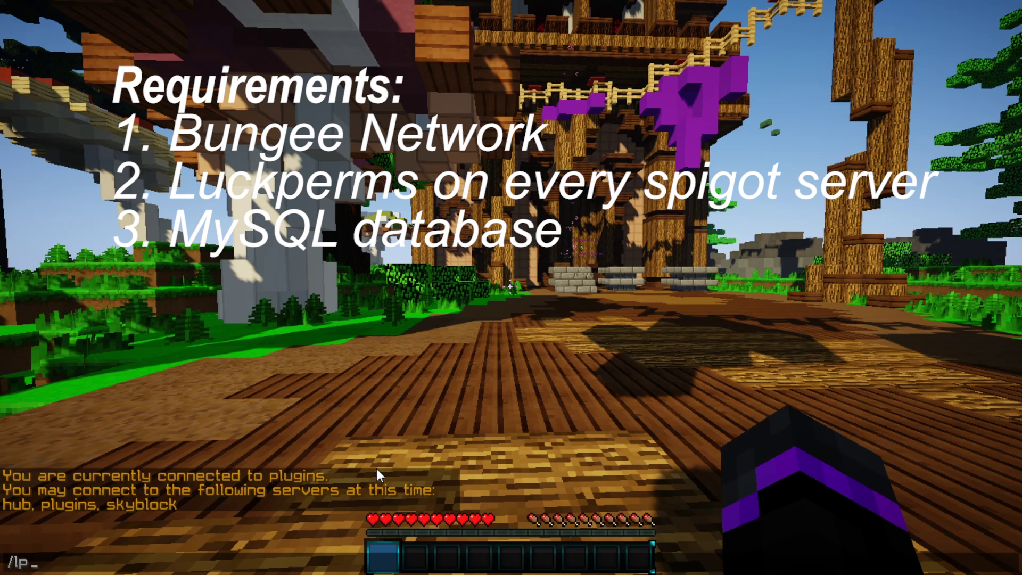
key(Return)
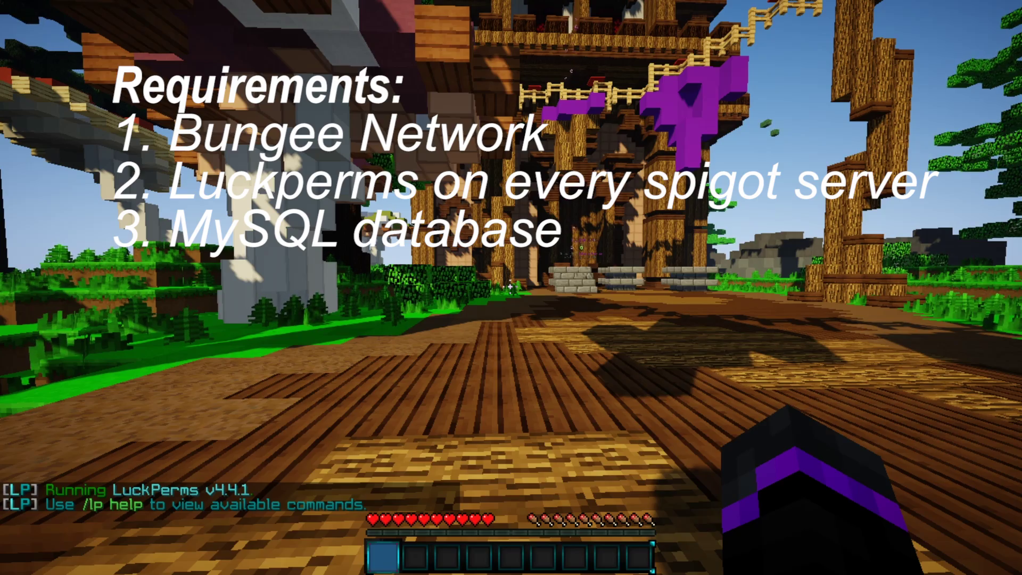
key(w)
key(w)
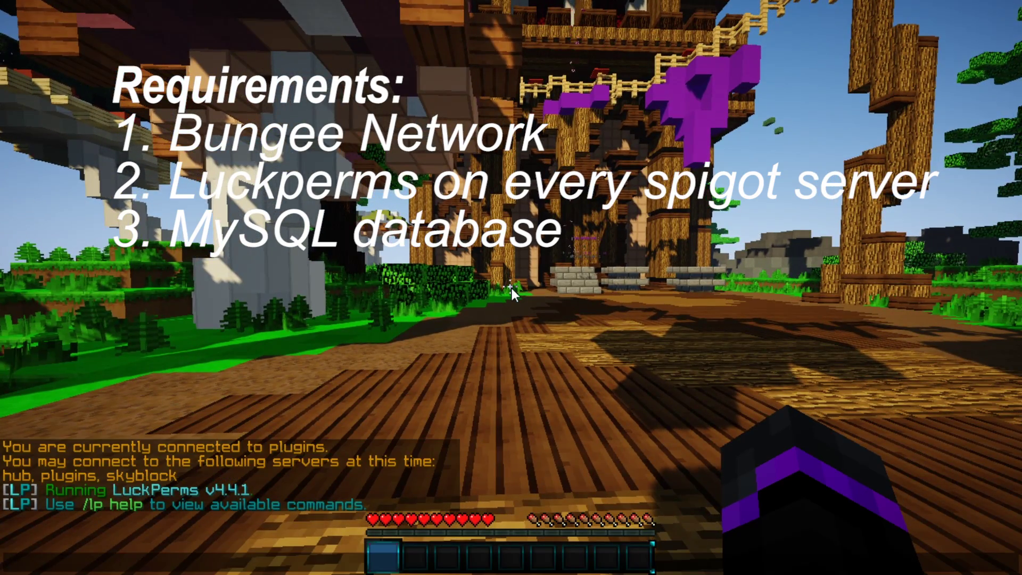
text(/lp listgroups)
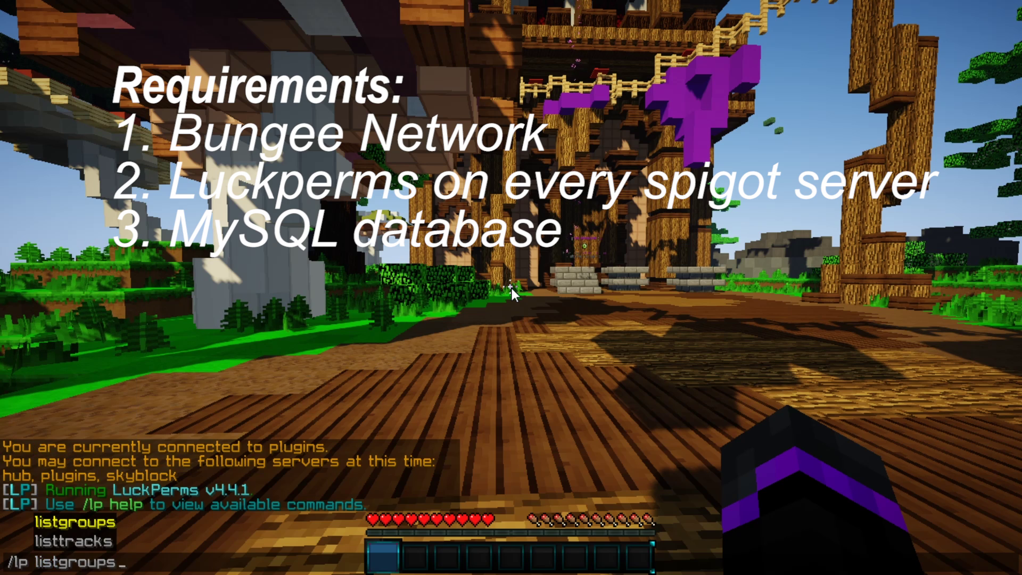
key(Return)
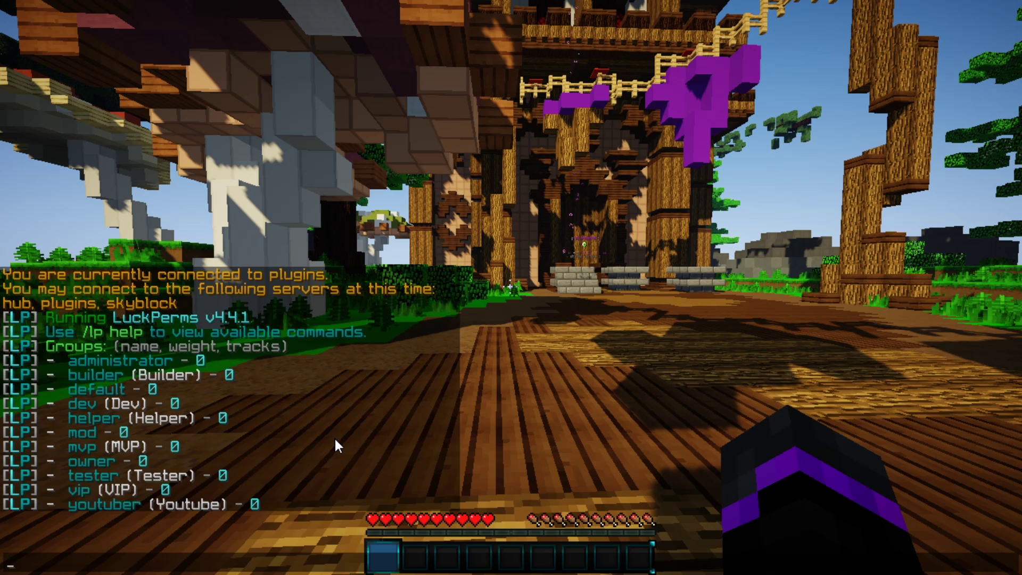
- Export LuckPerms data to 'global' and check chat confirms 11 groups and 414 users
text(/lp export )
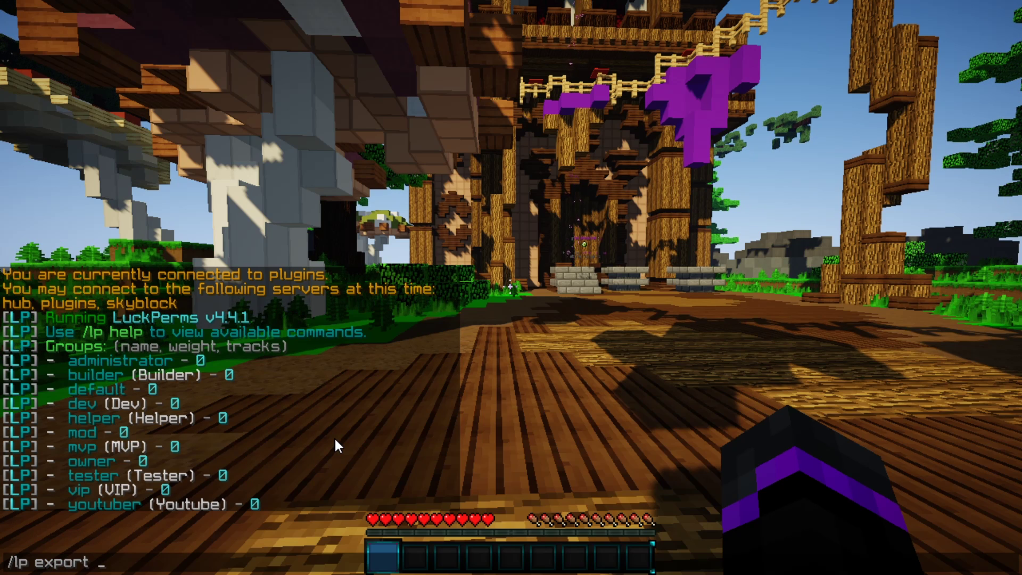
text(global)
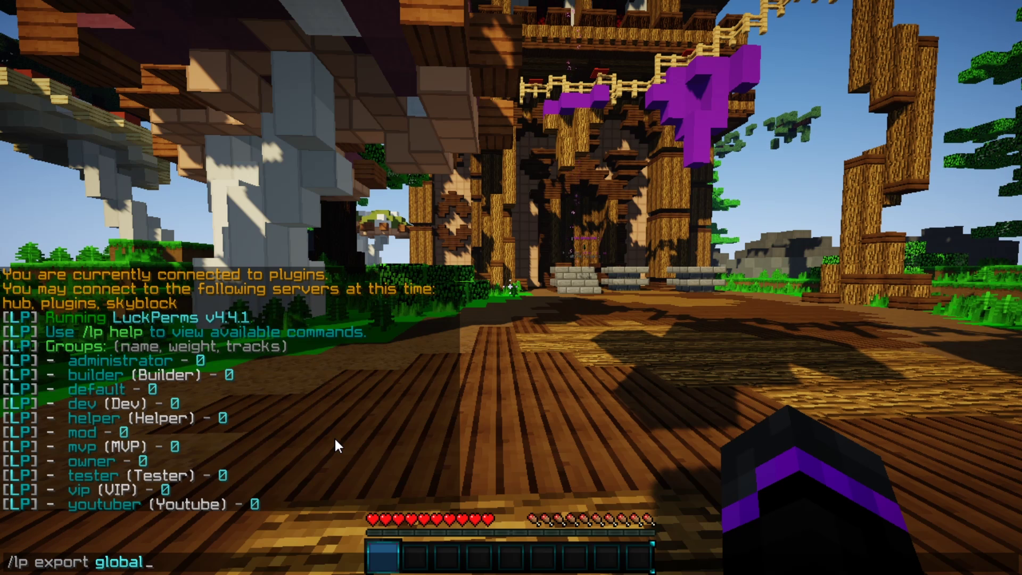
key(Return)
key(t)
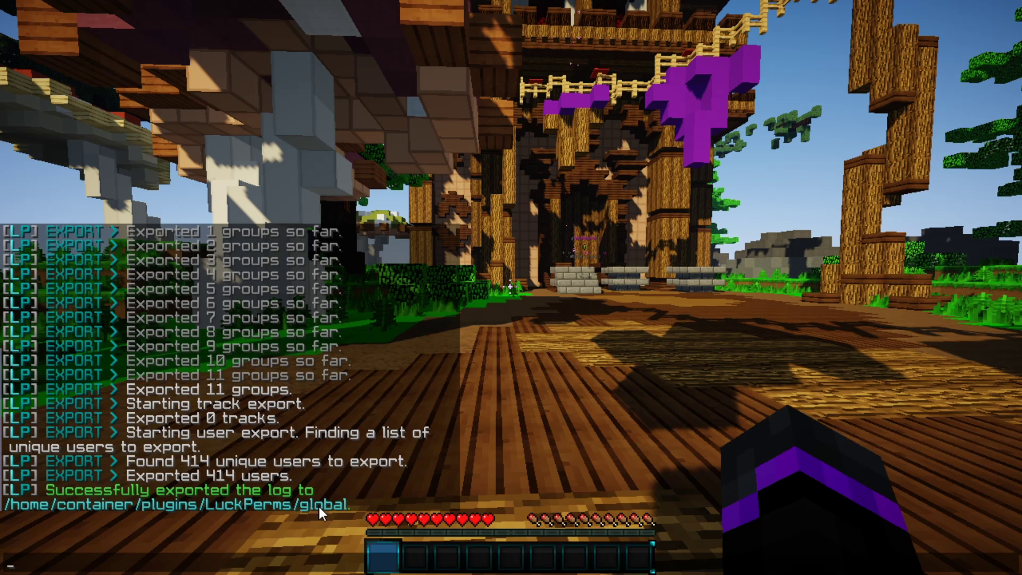
scroll(323, 475, up, 2)
scroll(325, 477, down, 2)
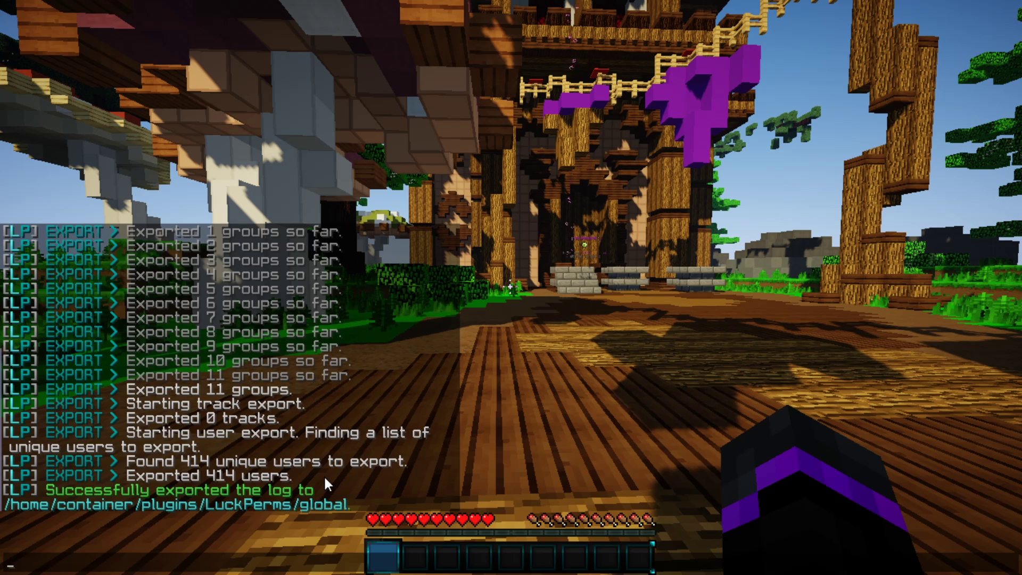
scroll(363, 446, up, 3)
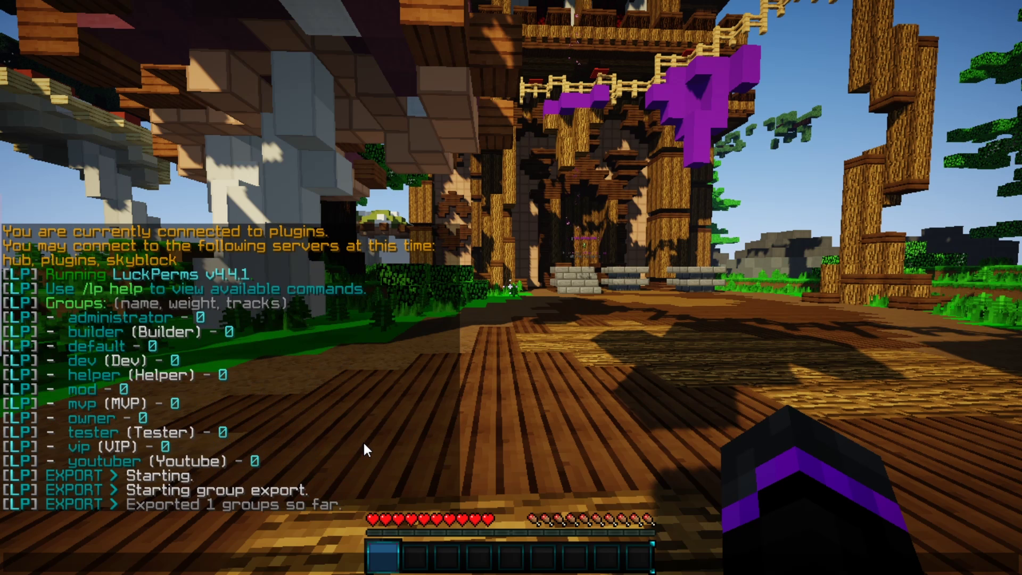
scroll(294, 416, down, 3)
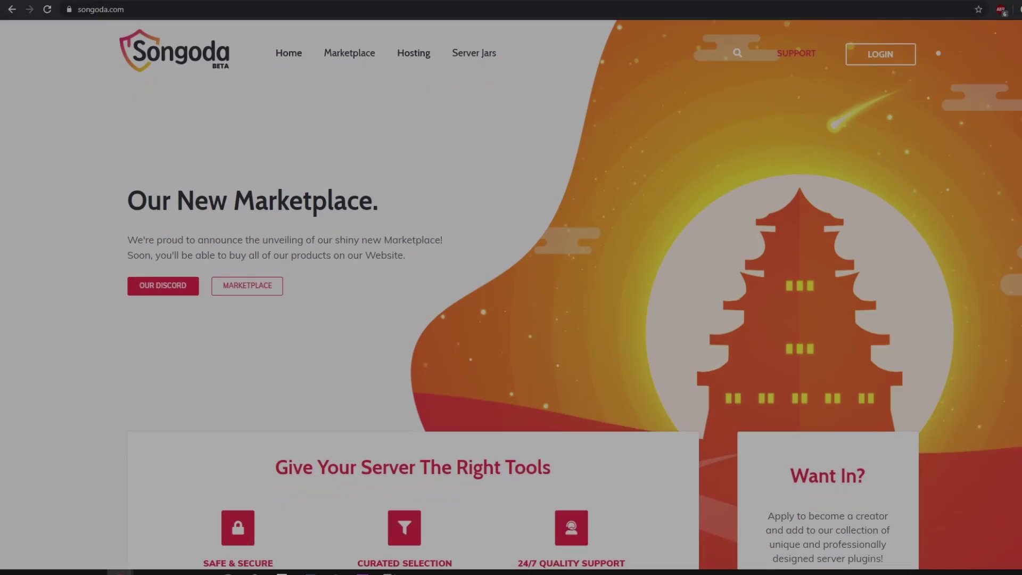
scroll(511, 288, down, 3)
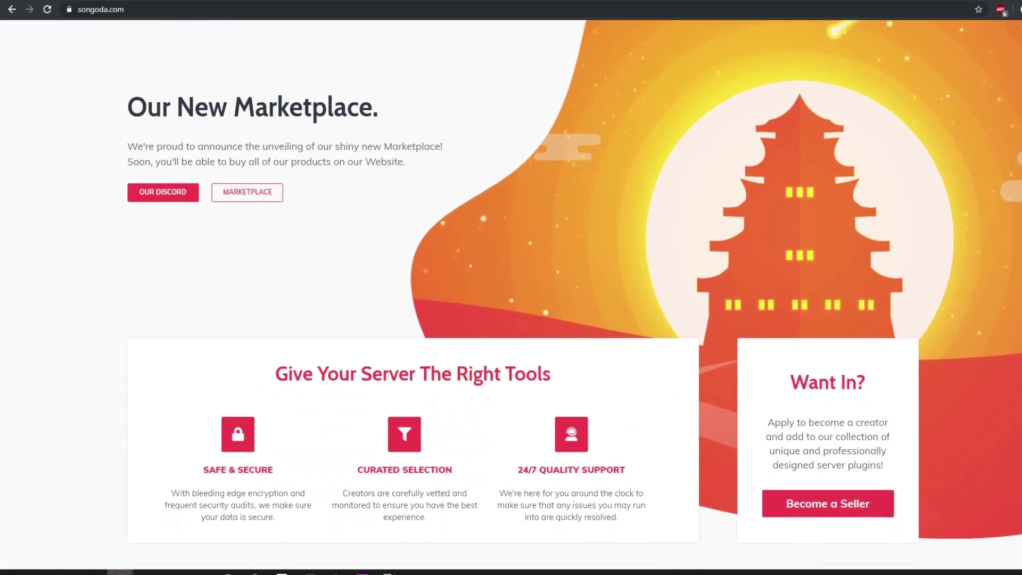
- Browse the songoda.com homepage and the marketplace's trending, top-rated and updated plugins
scroll(511, 288, down, 4)
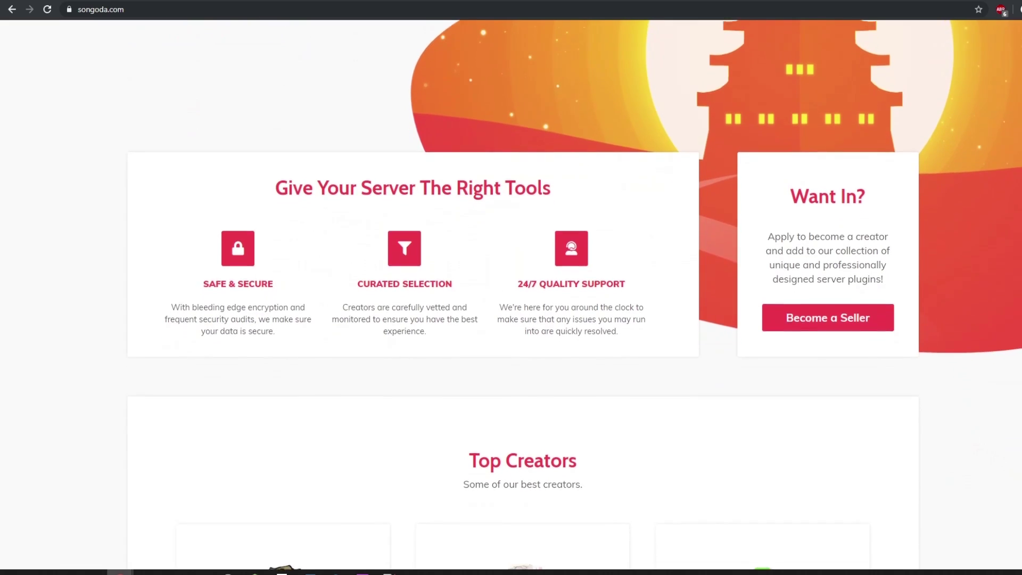
scroll(511, 287, down, 3)
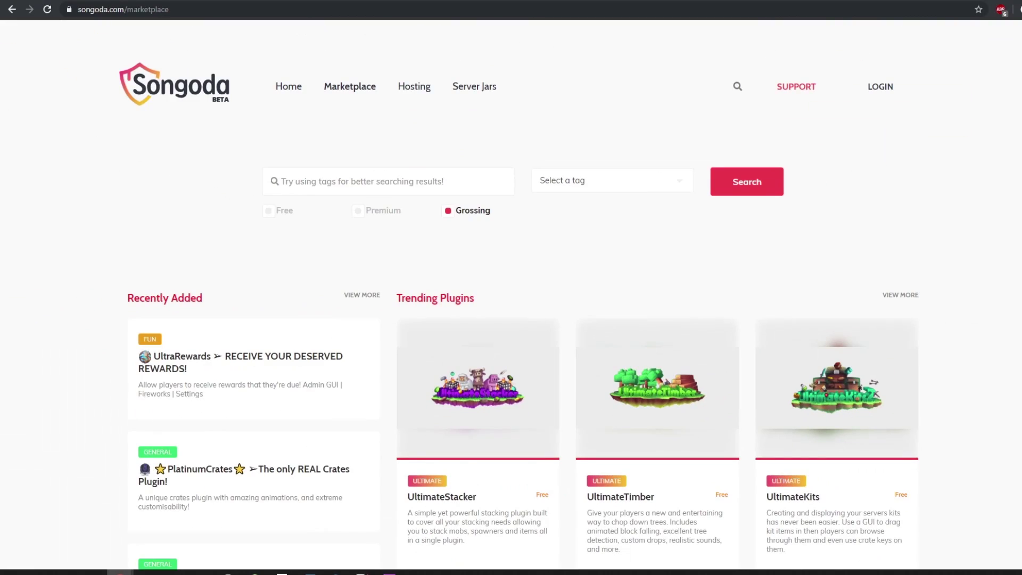
scroll(519, 313, down, 3)
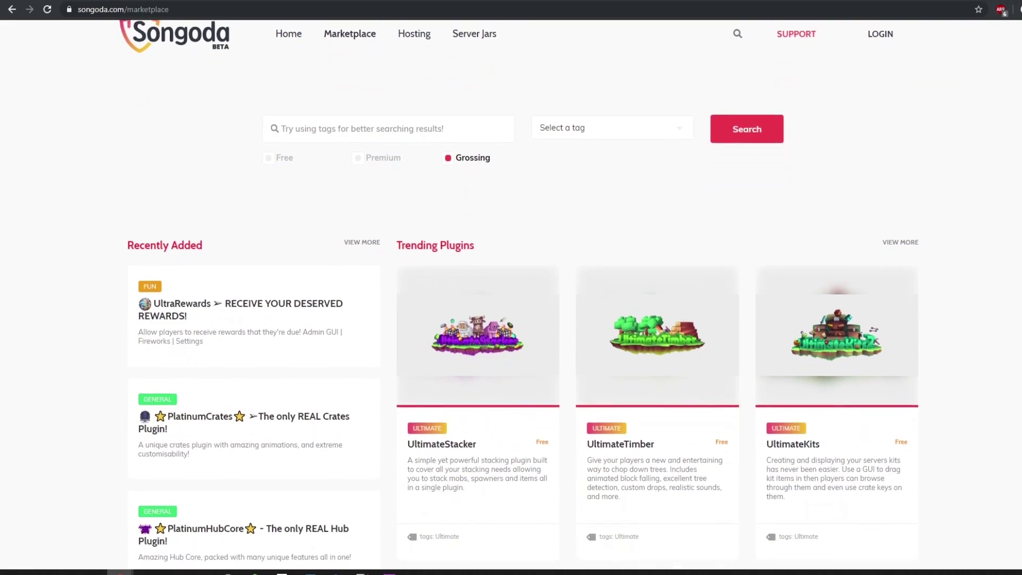
scroll(519, 313, down, 5)
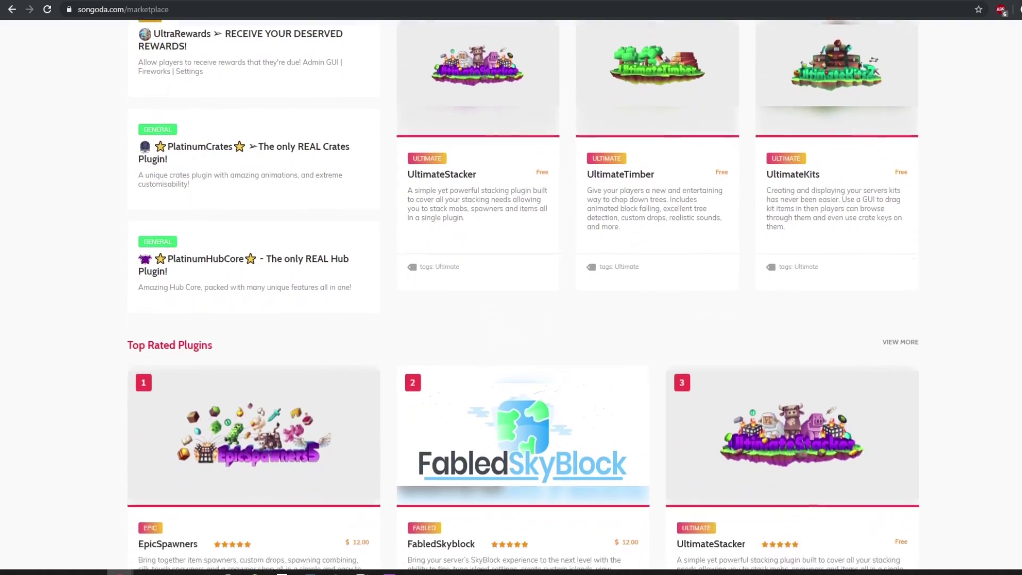
scroll(519, 313, down, 5)
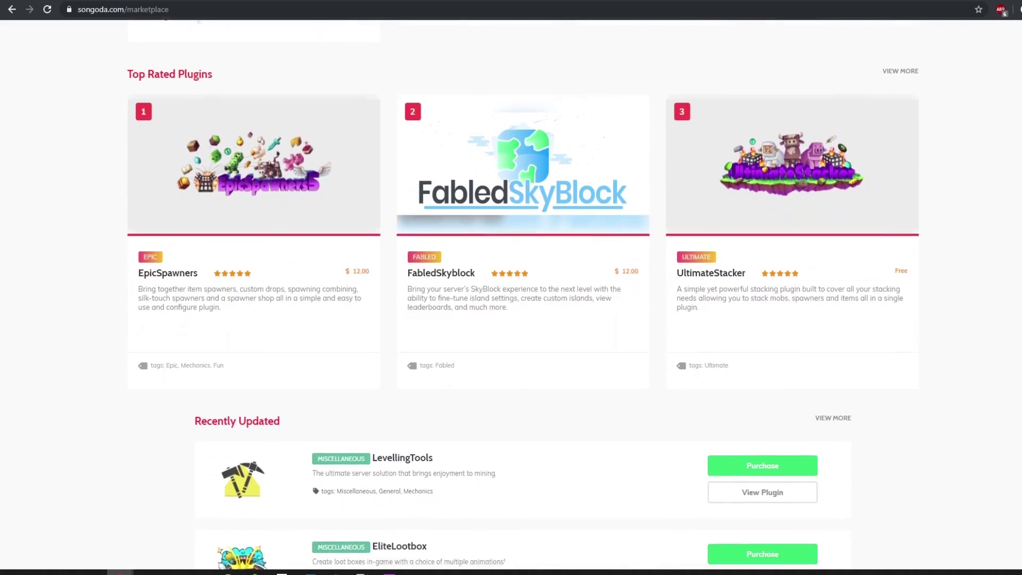
scroll(519, 313, down, 3)
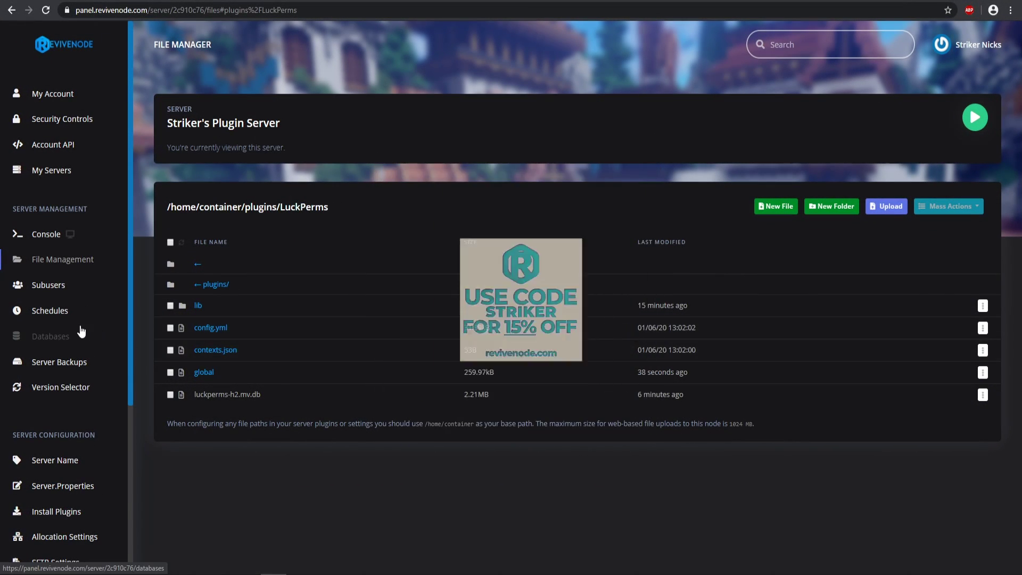
- On the Databases page, create a new database named 'lu' for LuckPerms
click(68, 340)
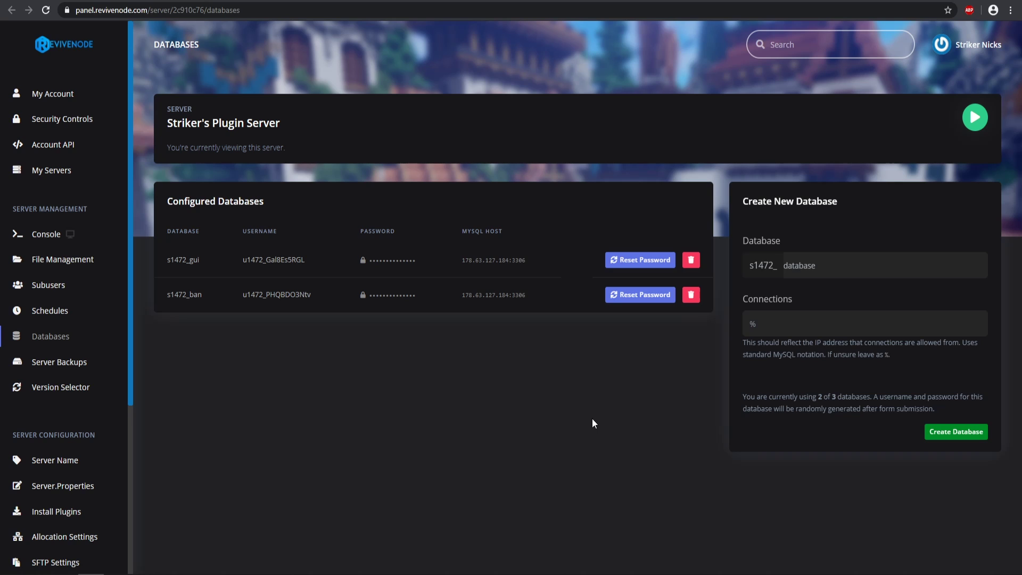
click(803, 277)
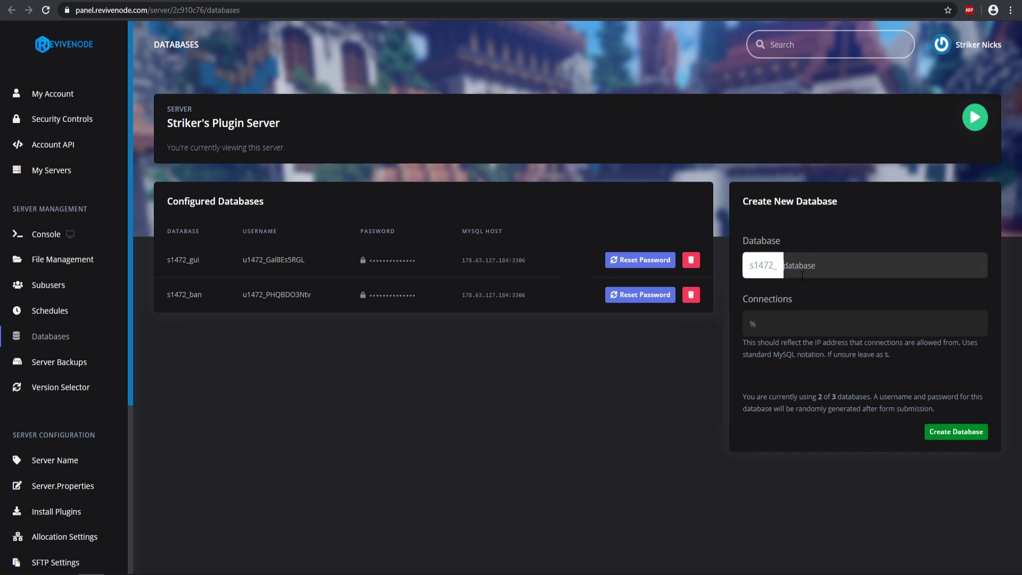
text(luckperms)
click(958, 432)
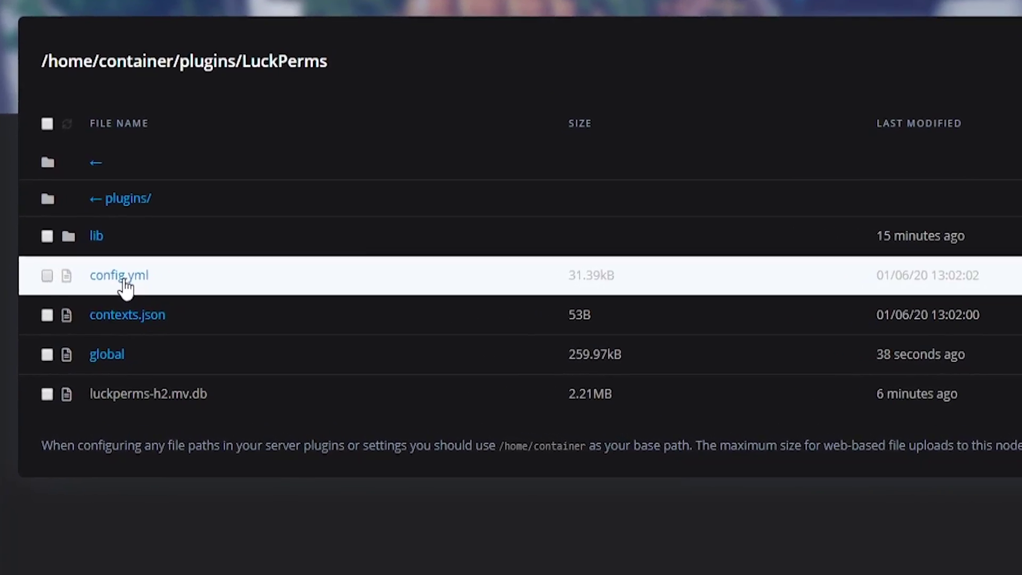
- In LuckPerms config.yml, change storage-method on line 86 from h2 to mysql
click(126, 288)
scroll(202, 267, down, 15)
scroll(205, 267, down, 2)
scroll(205, 267, up, 2)
scroll(192, 241, up, 2)
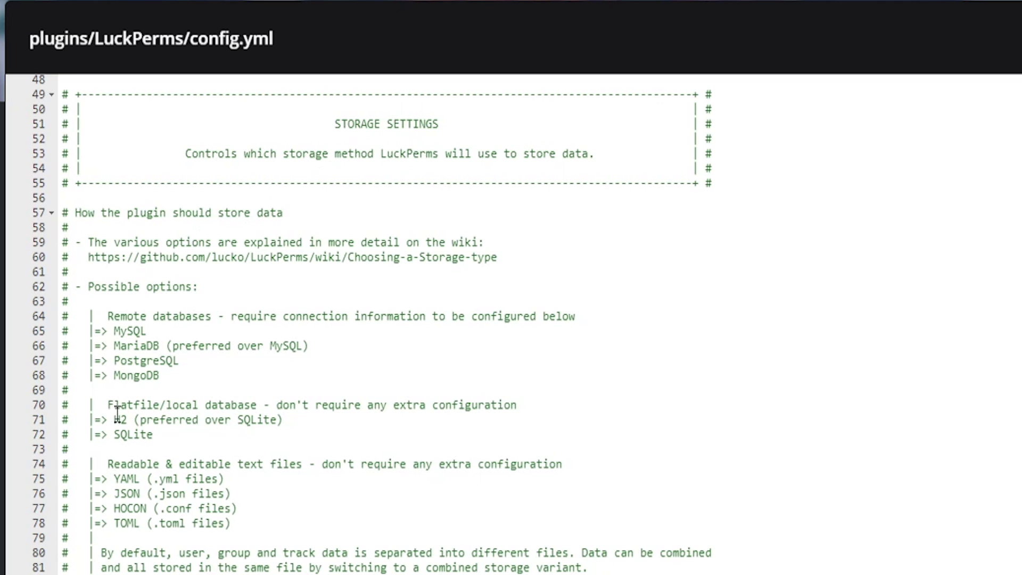
scroll(118, 413, down, 2)
drag(184, 313, 119, 268)
click(120, 268)
scroll(182, 294, down, 2)
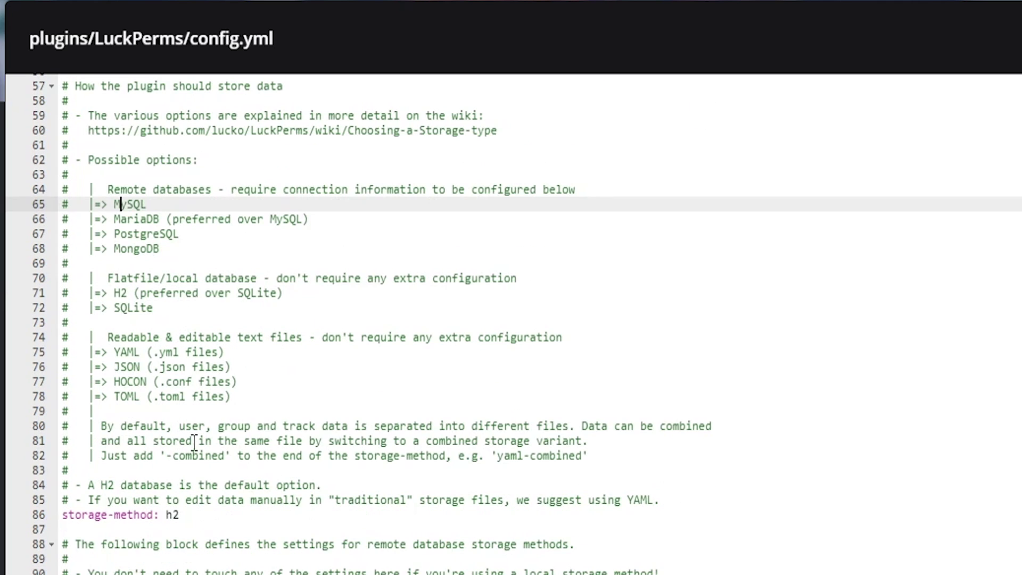
click(201, 514)
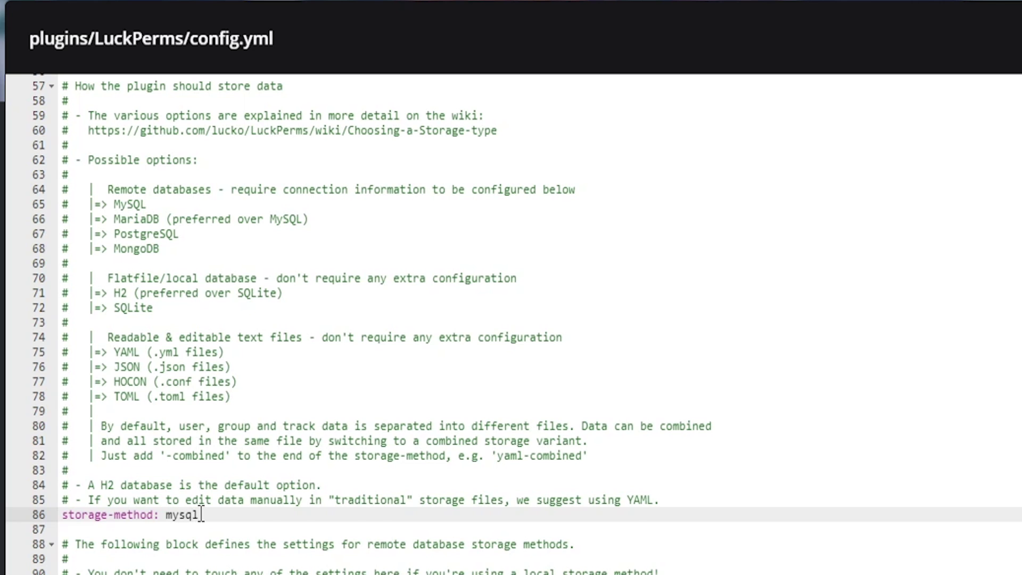
scroll(201, 514, down, 12)
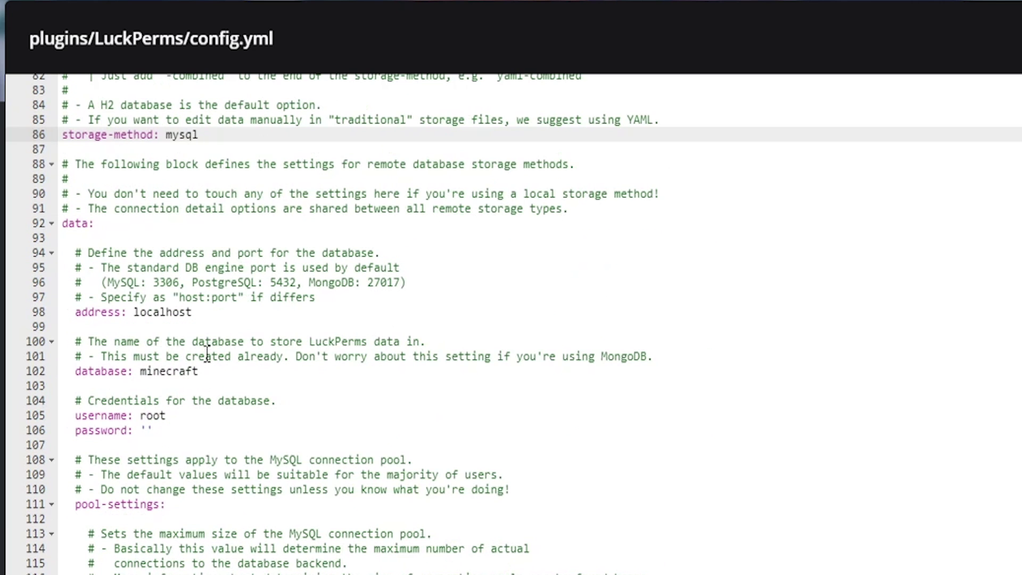
scroll(171, 323, down, 2)
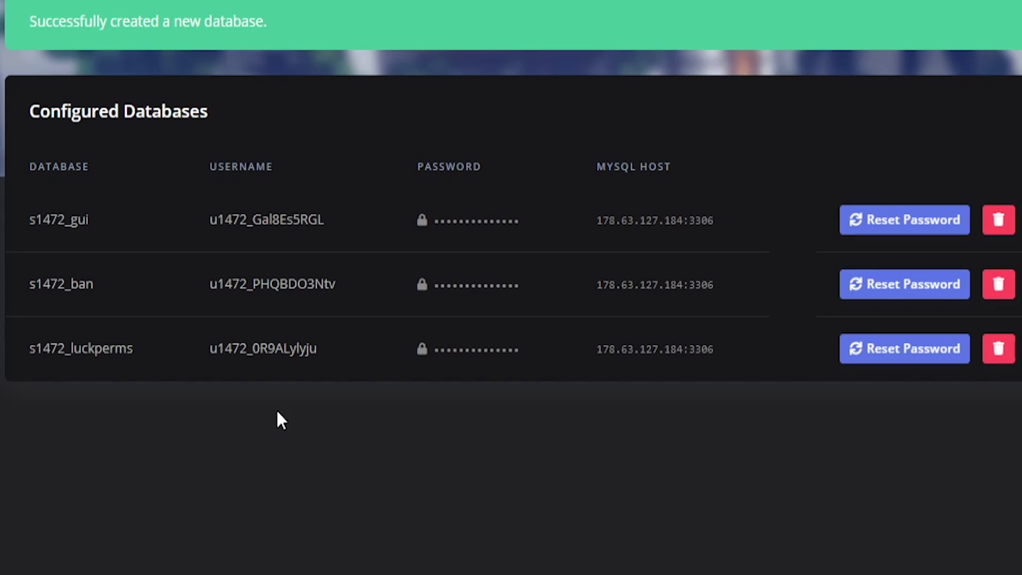
- Replace localhost with the database host and minecraft with s1472_luckperms in config.yml
triple_click(642, 350)
key(ctrl+c)
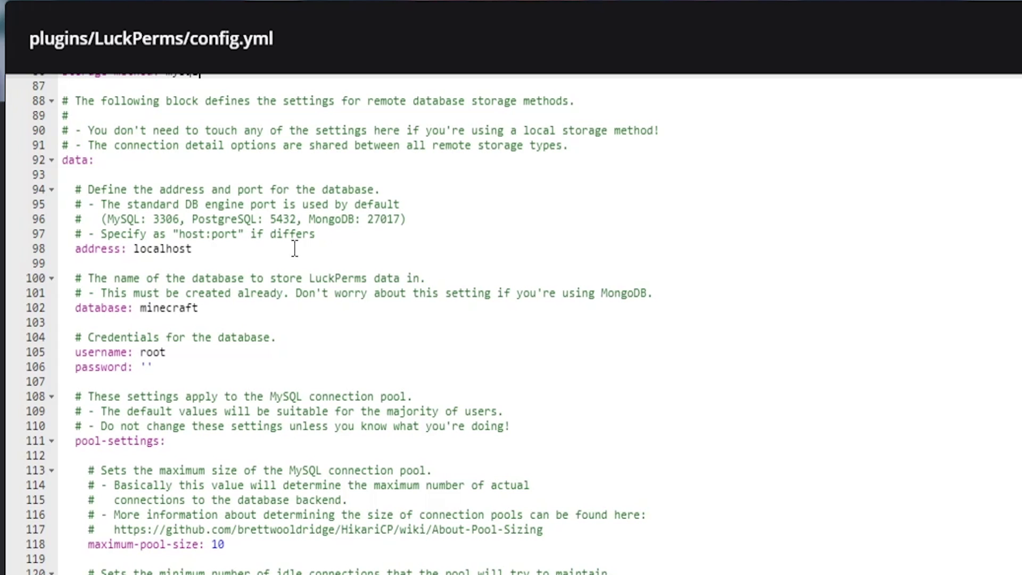
click(223, 248)
key(BackSpace)
key(BackSpace)
key(BackSpace)
key(BackSpace)
key(BackSpace)
key(BackSpace)
key(BackSpace)
key(BackSpace)
key(BackSpace)
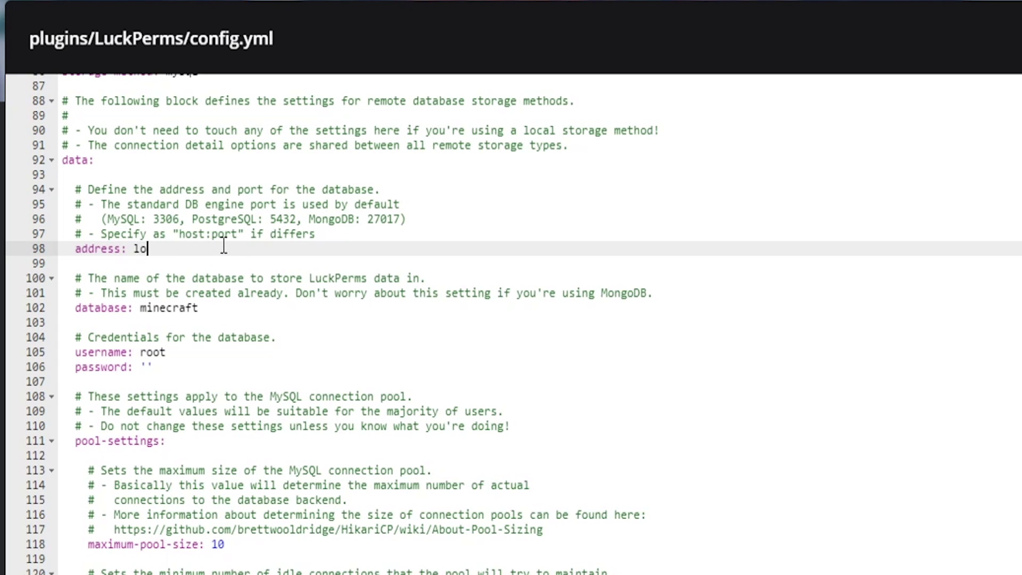
key(ctrl+v)
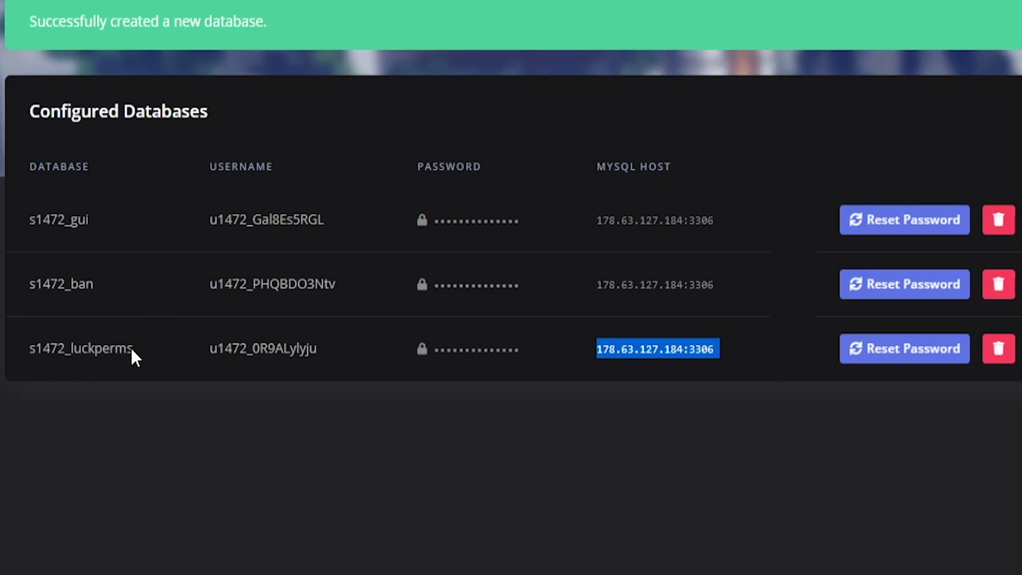
double_click(131, 350)
key(ctrl+c)
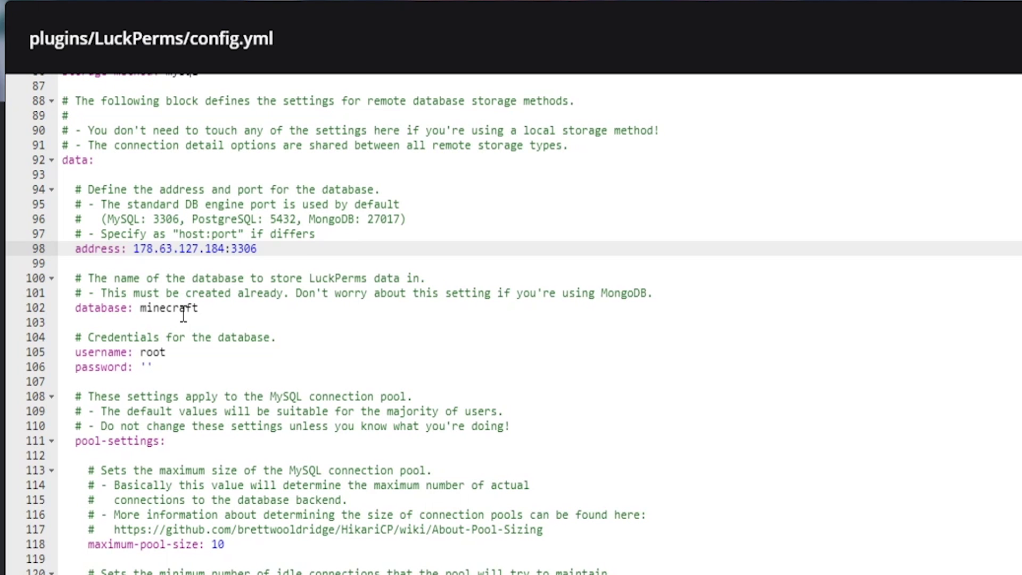
click(172, 319)
double_click(172, 308)
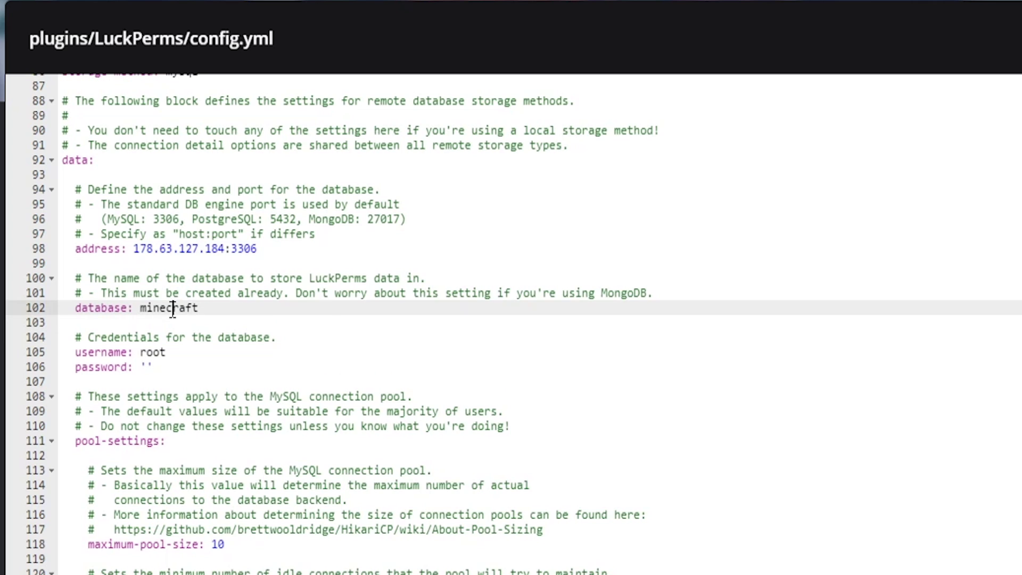
key(ctrl+v)
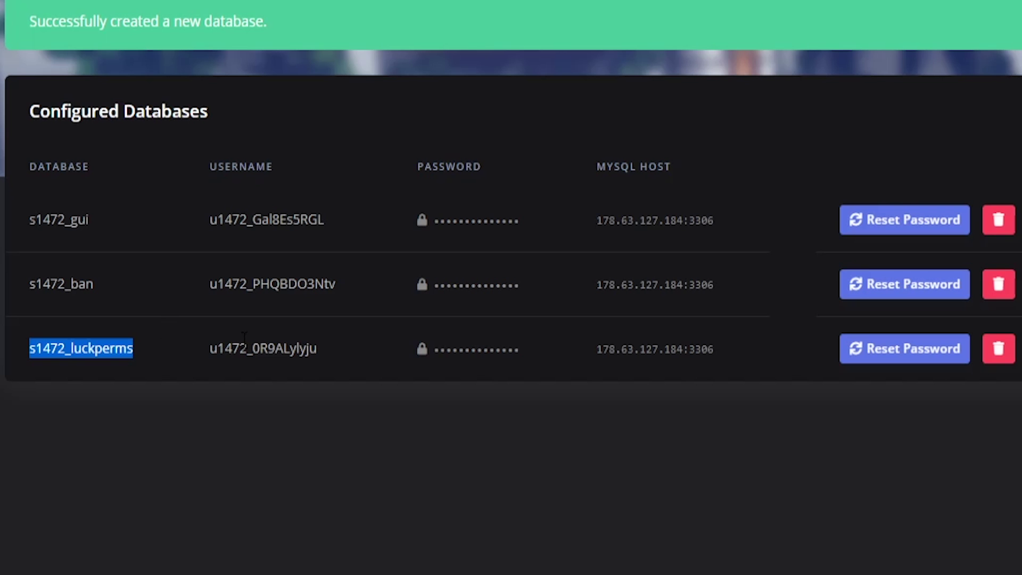
- Replace the root username with the database username and paste the revealed password into the quotes
double_click(253, 351)
key(ctrl+c)
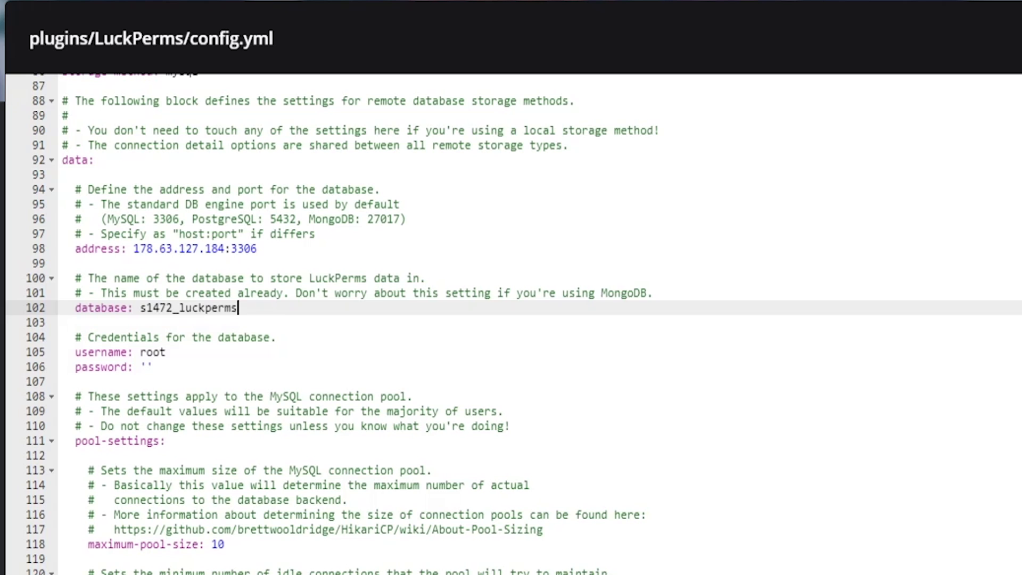
double_click(153, 352)
key(ctrl+v)
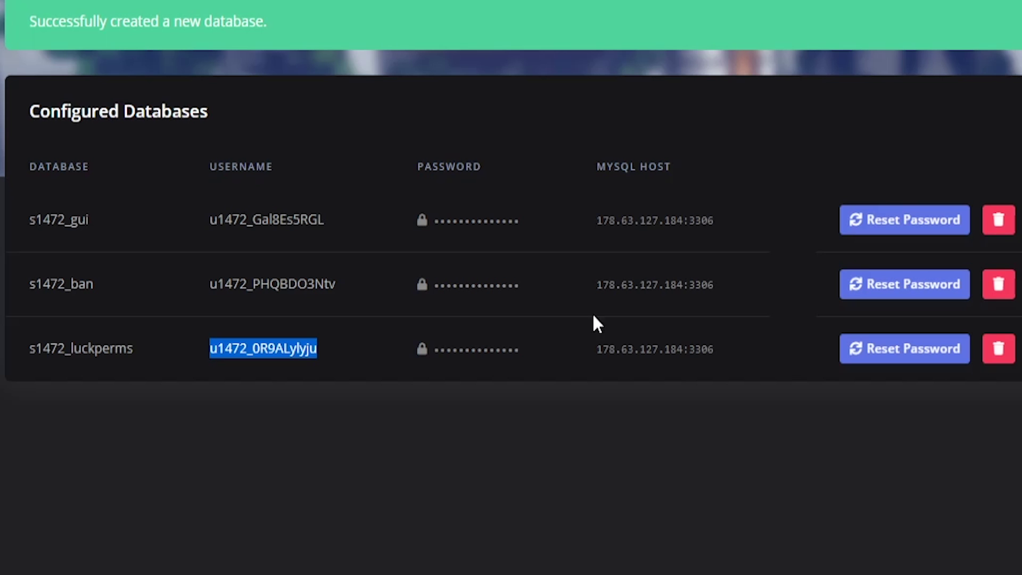
click(454, 352)
double_click(478, 350)
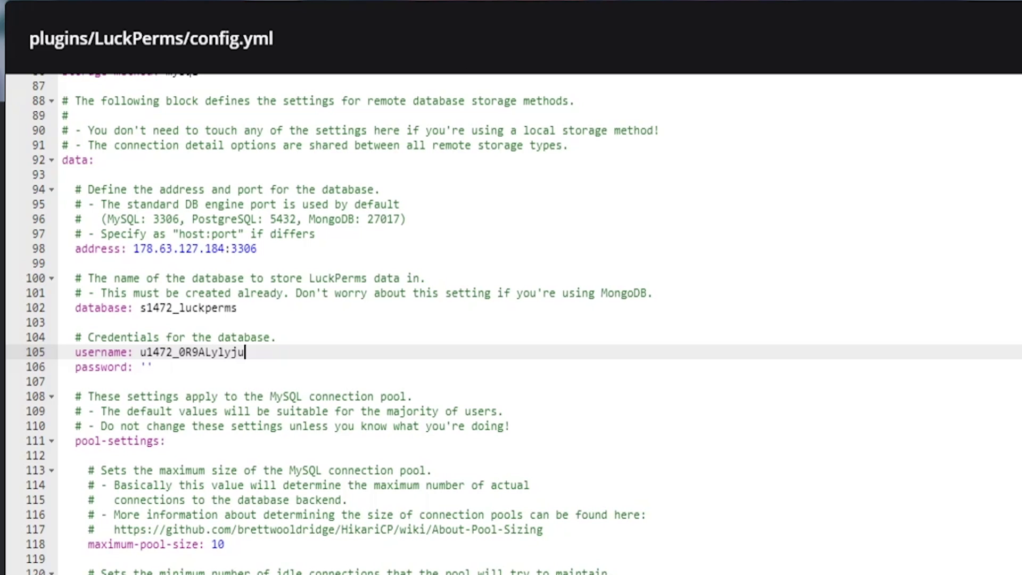
click(153, 367)
key(ctrl+v)
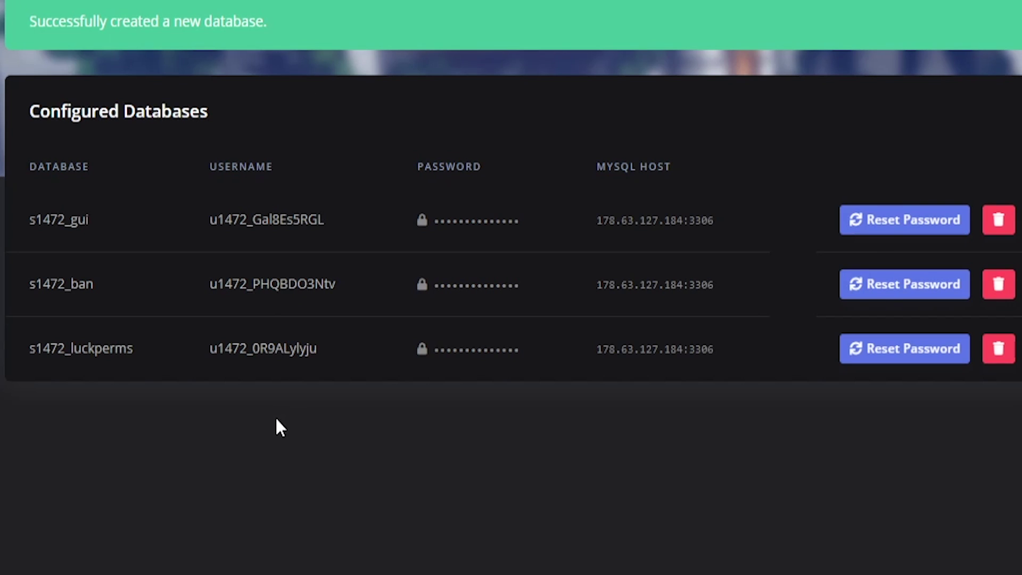
triple_click(642, 352)
key(ctrl+c)
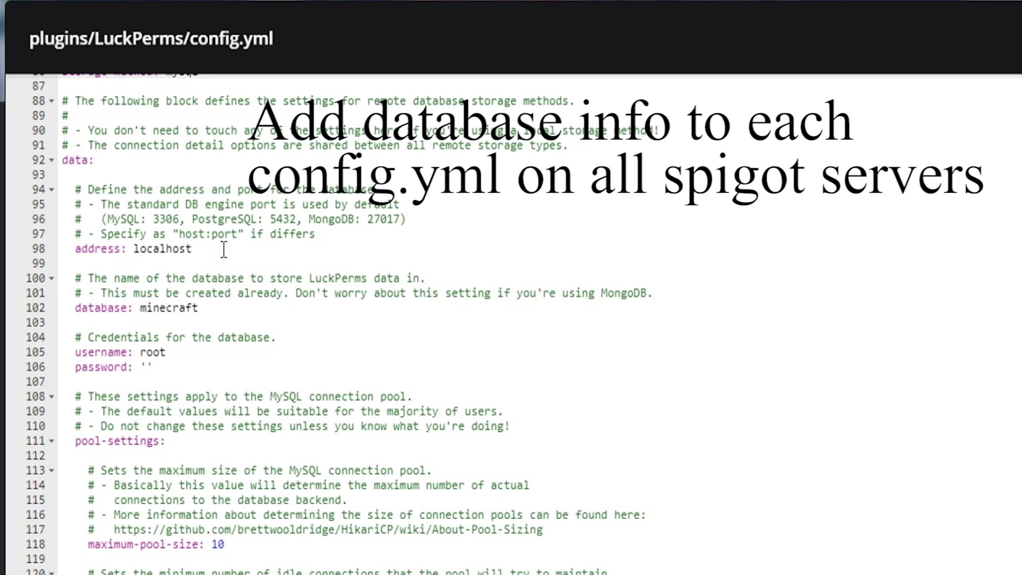
- In the second server's config.yml, replace localhost with 178.63.127.184:3306 and minecraft with s1472_luckperms
click(224, 248)
key(BackSpace)
key(BackSpace)
key(BackSpace)
key(BackSpace)
key(BackSpace)
key(BackSpace)
key(BackSpace)
key(BackSpace)
key(BackSpace)
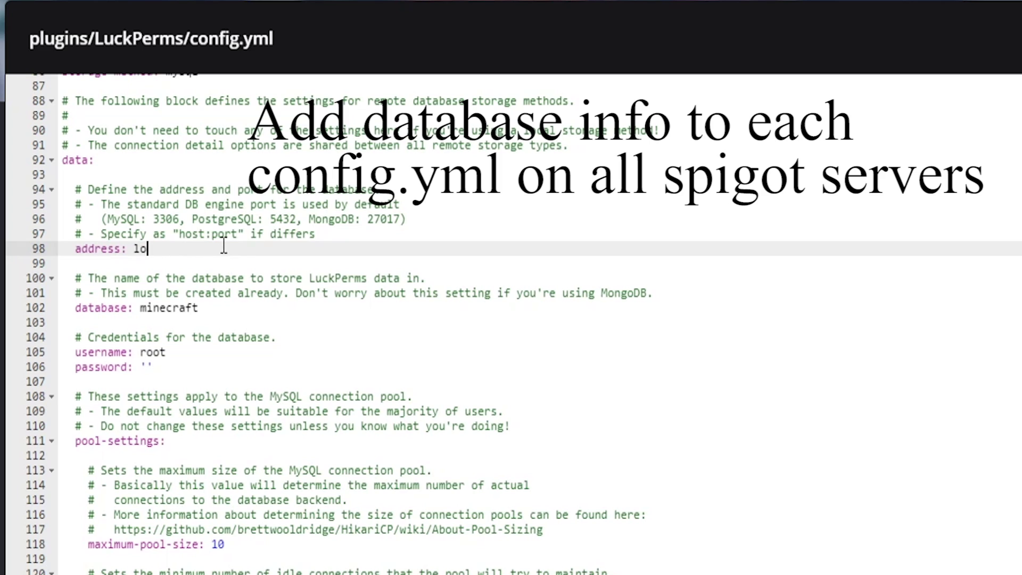
key(ctrl+v)
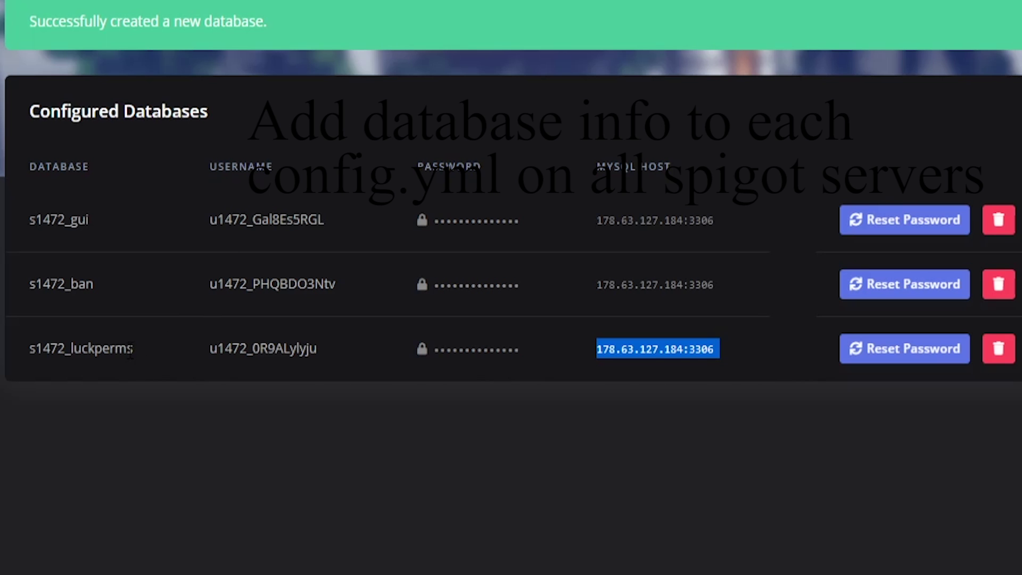
double_click(130, 350)
key(ctrl+c)
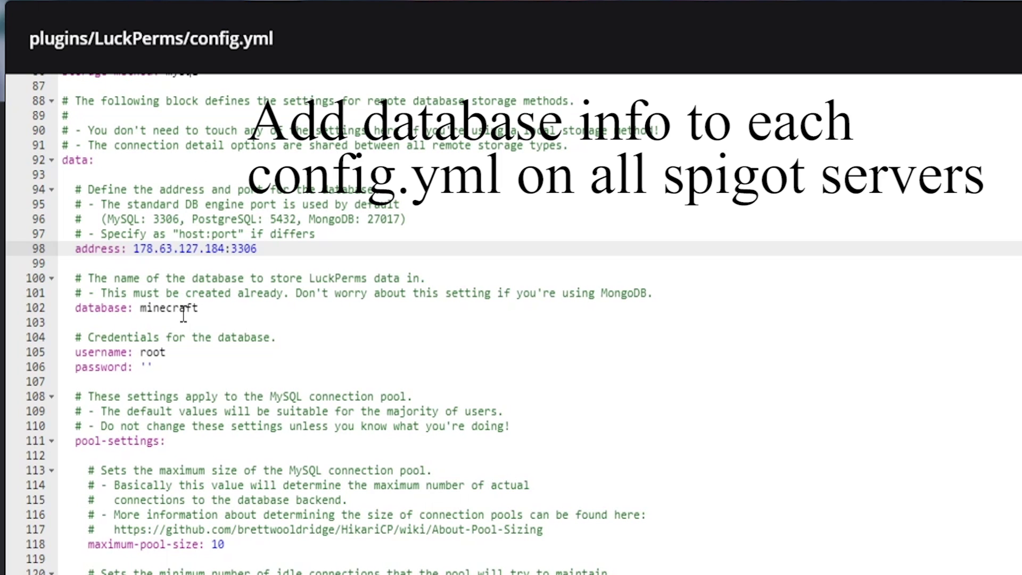
click(172, 320)
double_click(173, 308)
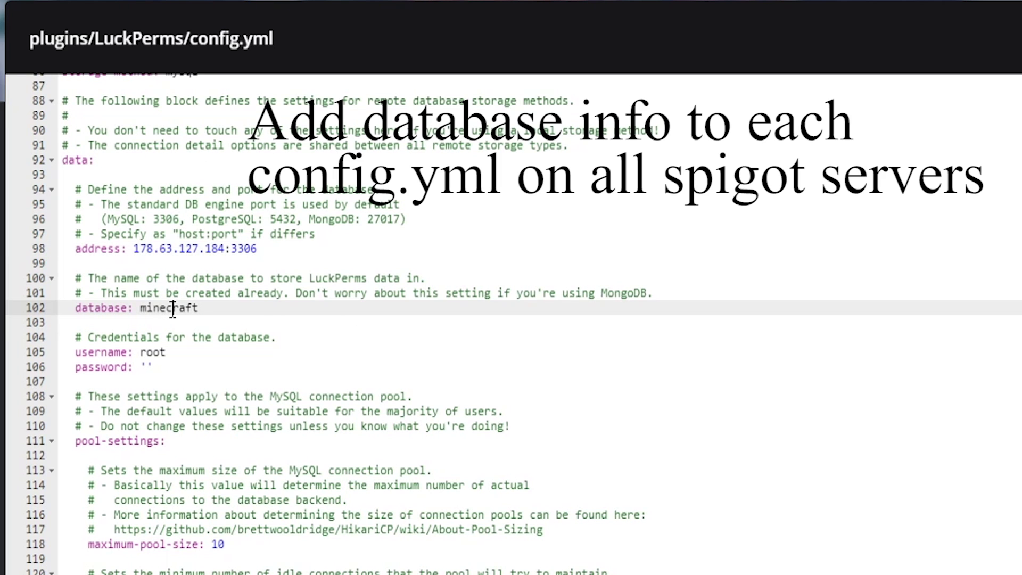
key(ctrl+v)
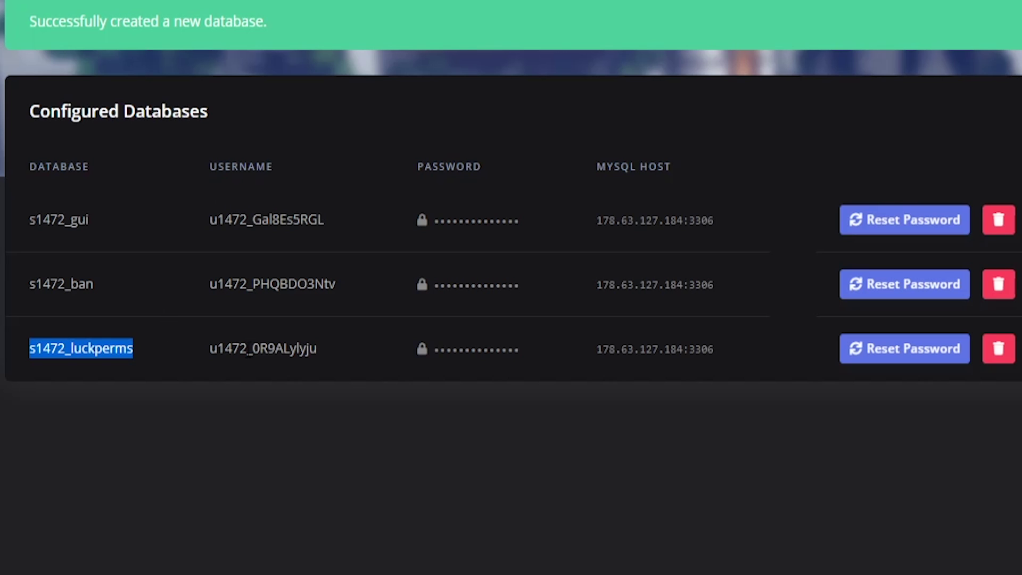
double_click(254, 350)
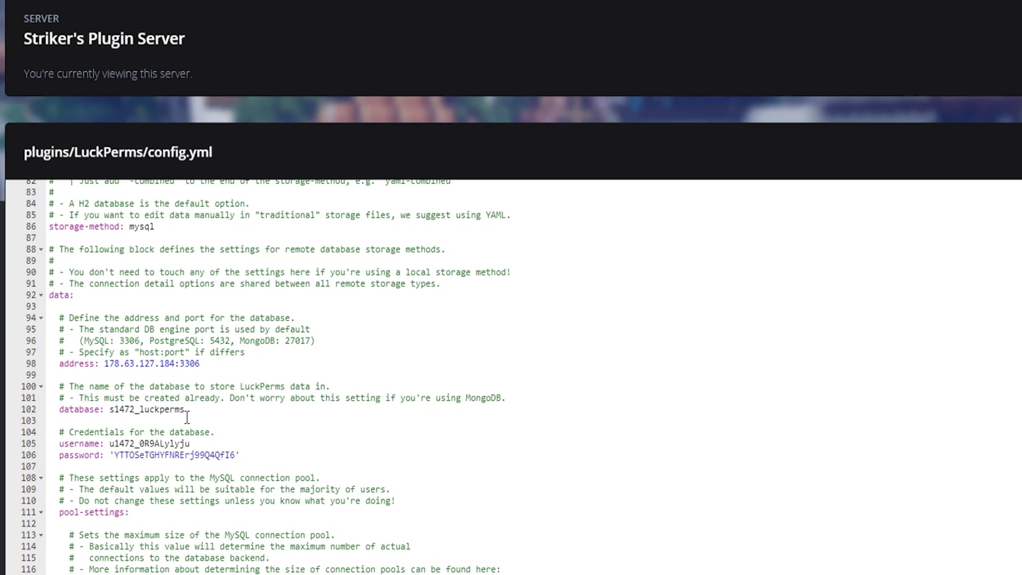
- Select config lines 98–106 to review the filled-in database connection settings
drag(277, 456, 49, 363)
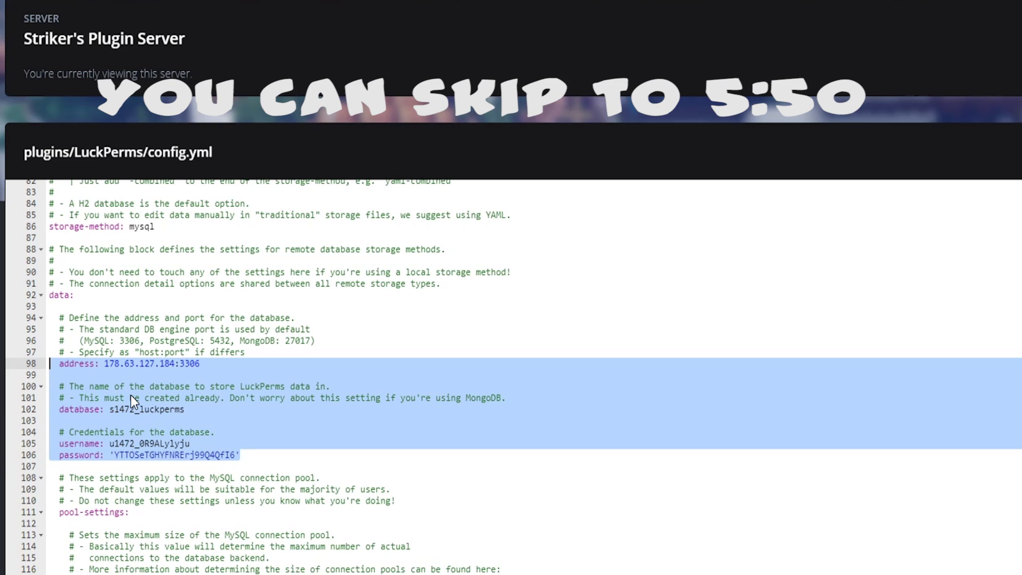